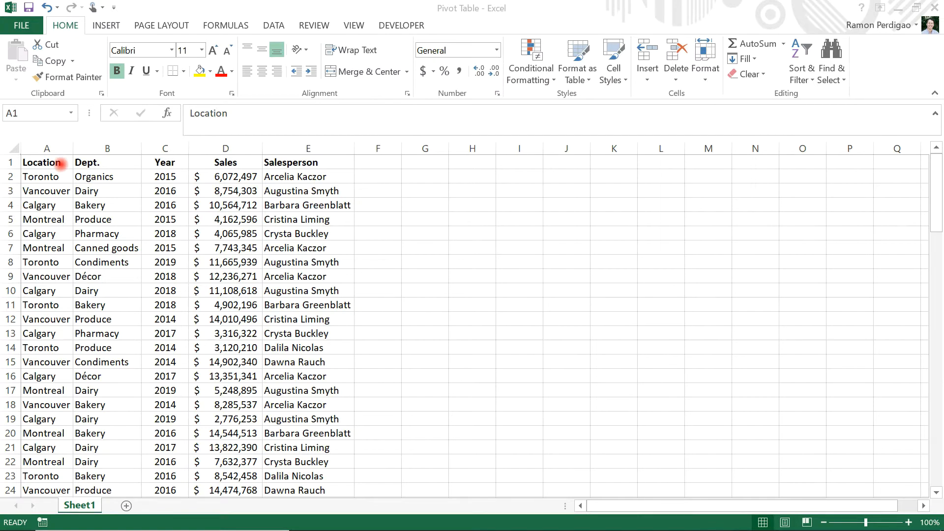
# Step: Examine the sales records on Sheet1 from the header row down to the last row of data
pyautogui.click(61, 163)
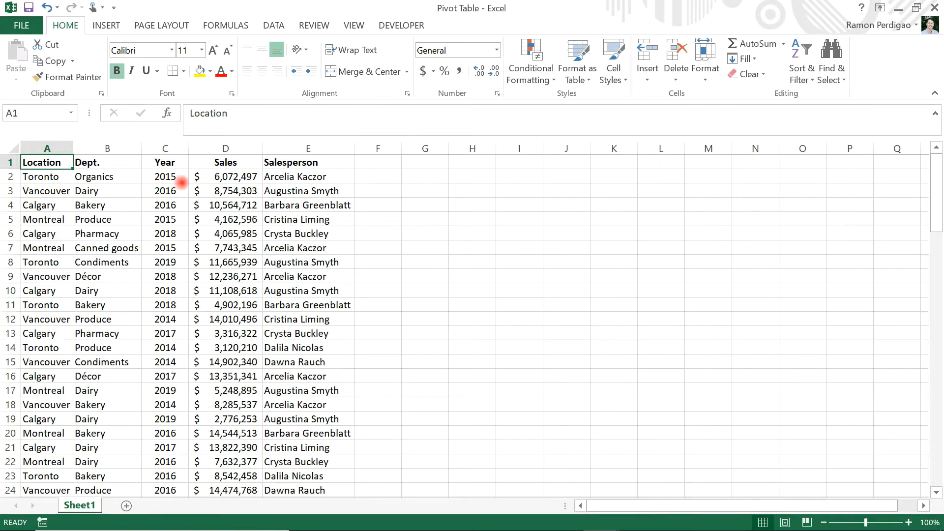
pyautogui.scroll(-6, 182, 183)
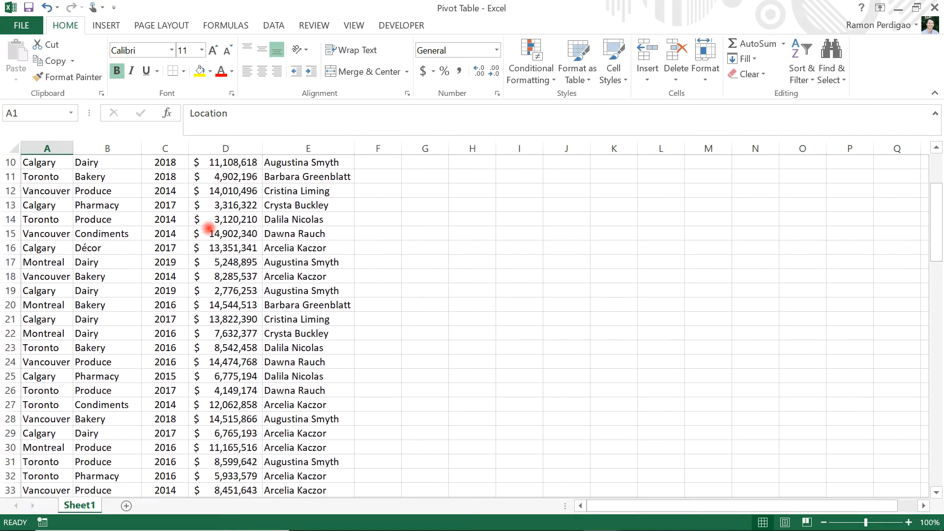
pyautogui.scroll(-6, 234, 258)
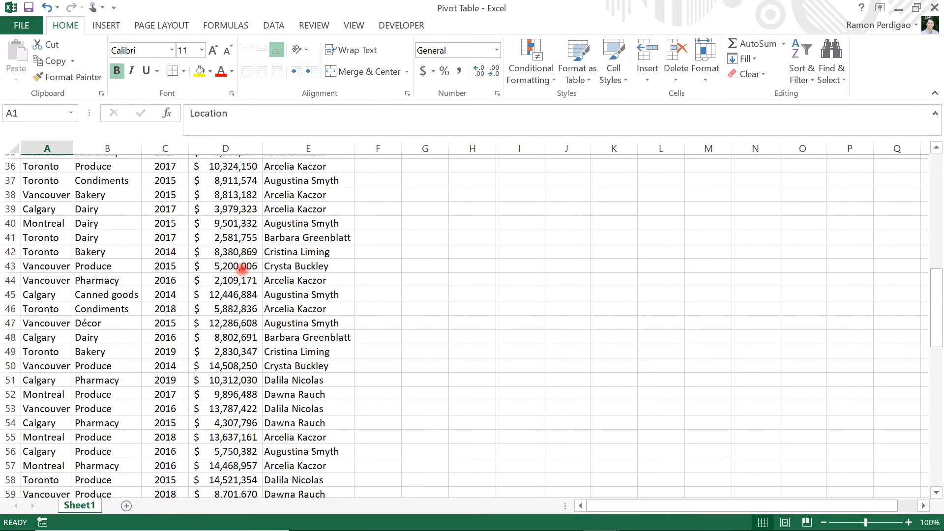
pyautogui.scroll(-6, 242, 268)
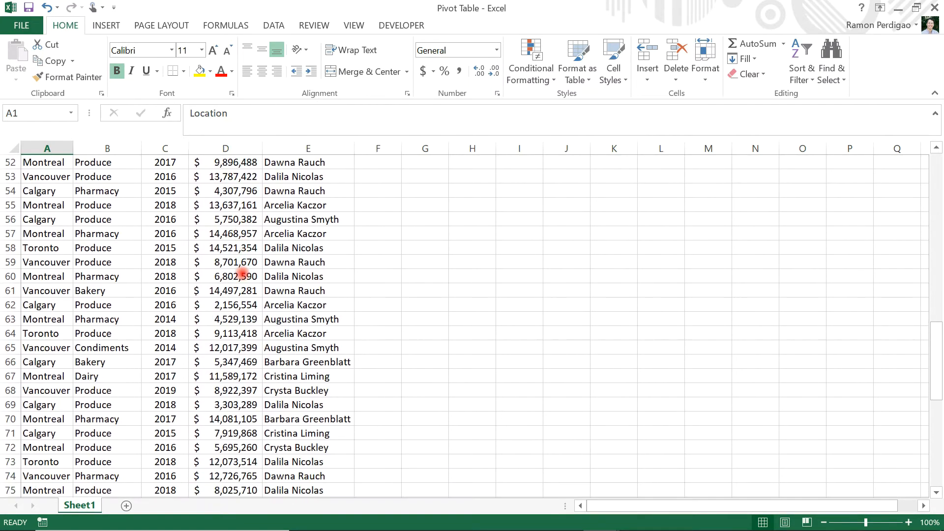
pyautogui.scroll(-7, 245, 273)
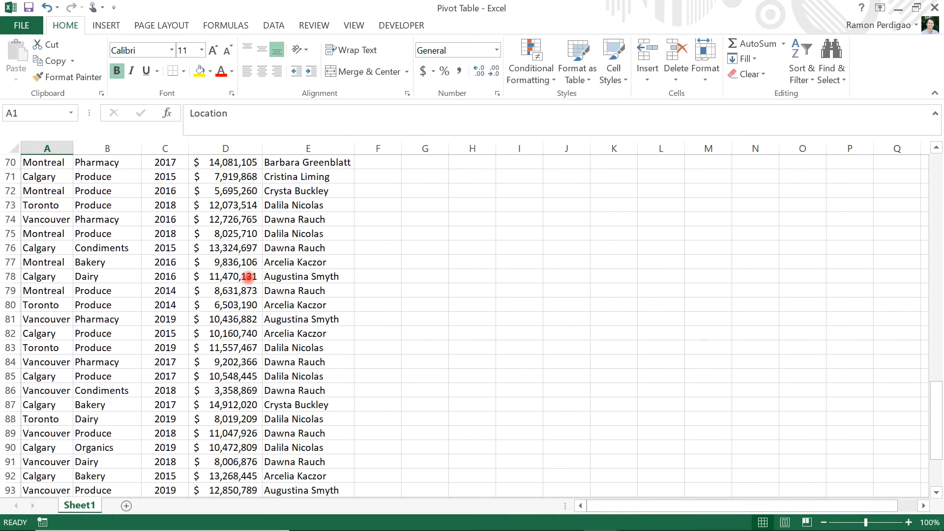
pyautogui.scroll(-3, 248, 278)
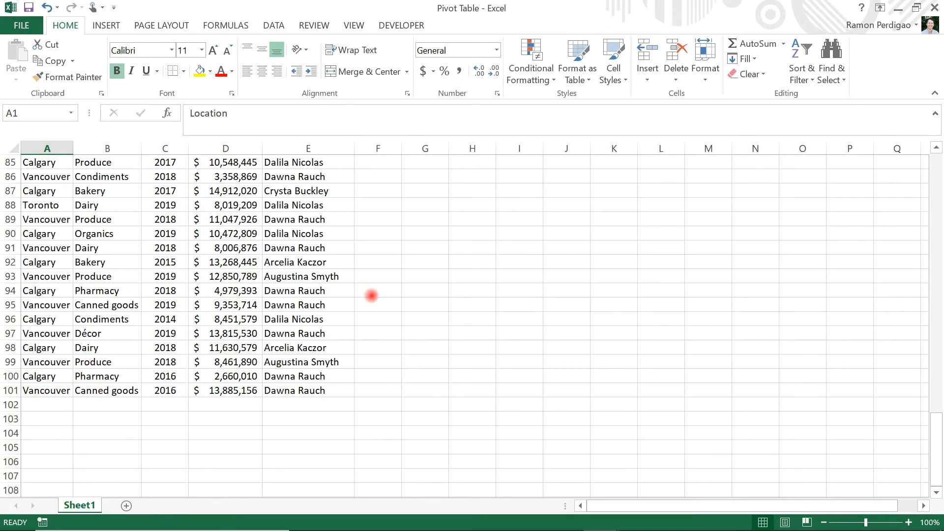
pyautogui.scroll(10, 423, 240)
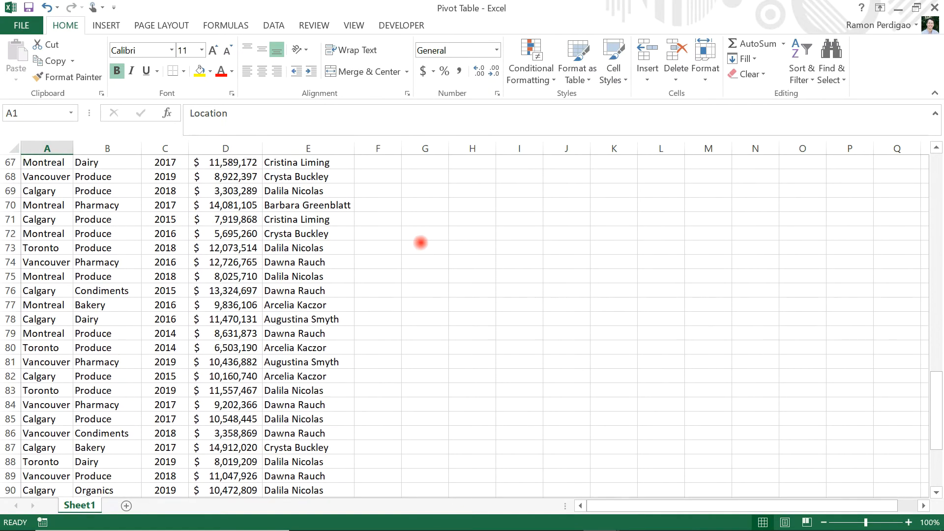
pyautogui.scroll(13, 420, 242)
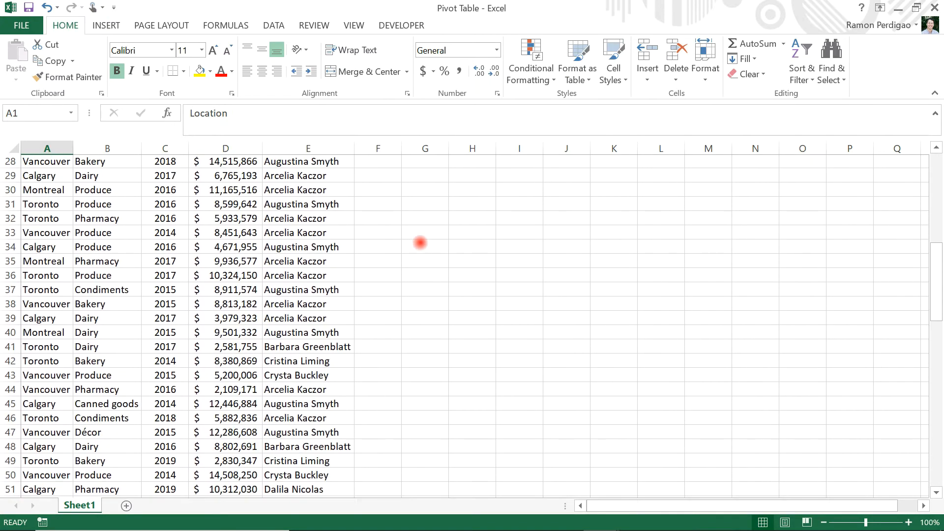
pyautogui.scroll(5, 420, 242)
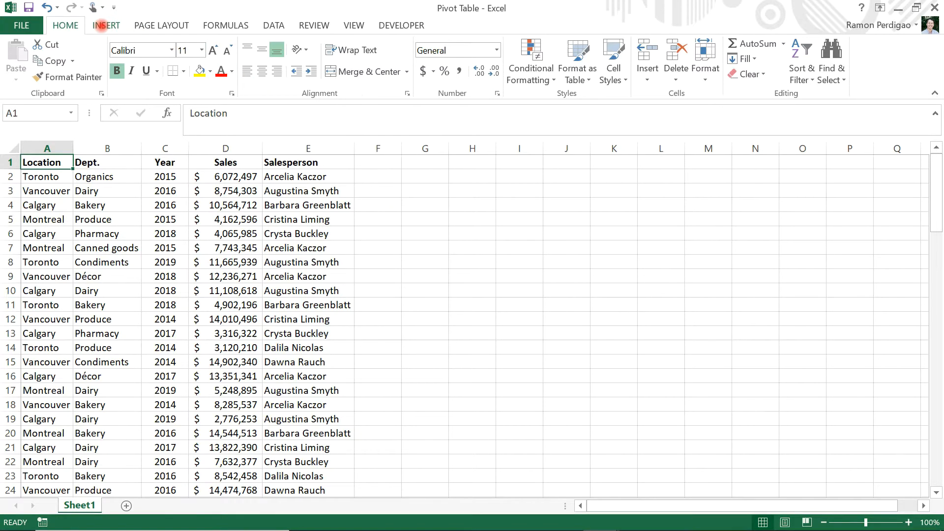
# Step: Create a PivotTable on a new worksheet from the data range Sheet1!$A$1:$E$101
pyautogui.click(101, 27)
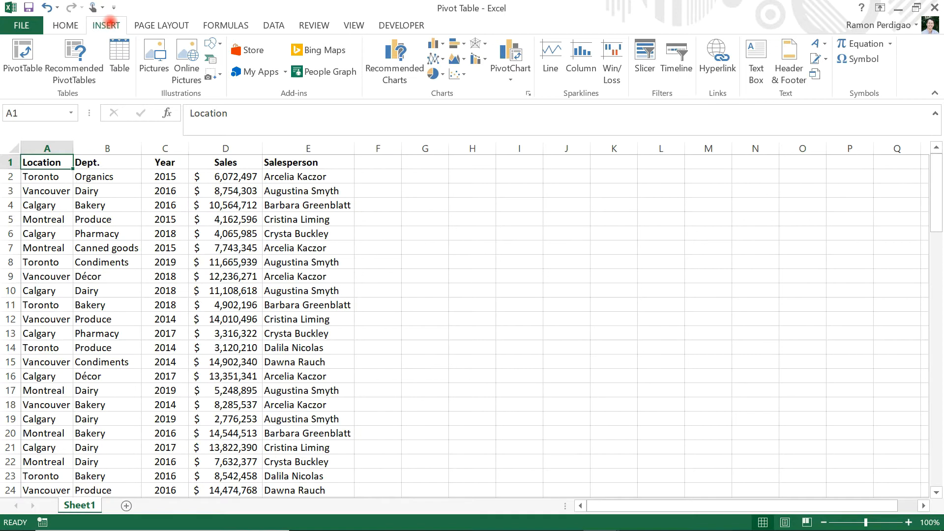
pyautogui.click(23, 50)
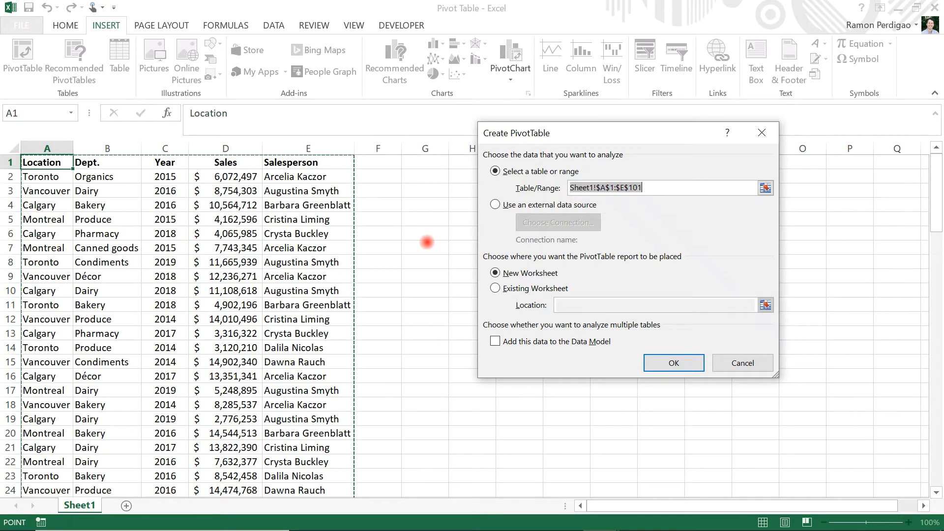
pyautogui.scroll(-8, 427, 251)
pyautogui.scroll(-8, 428, 251)
pyautogui.scroll(-10, 432, 257)
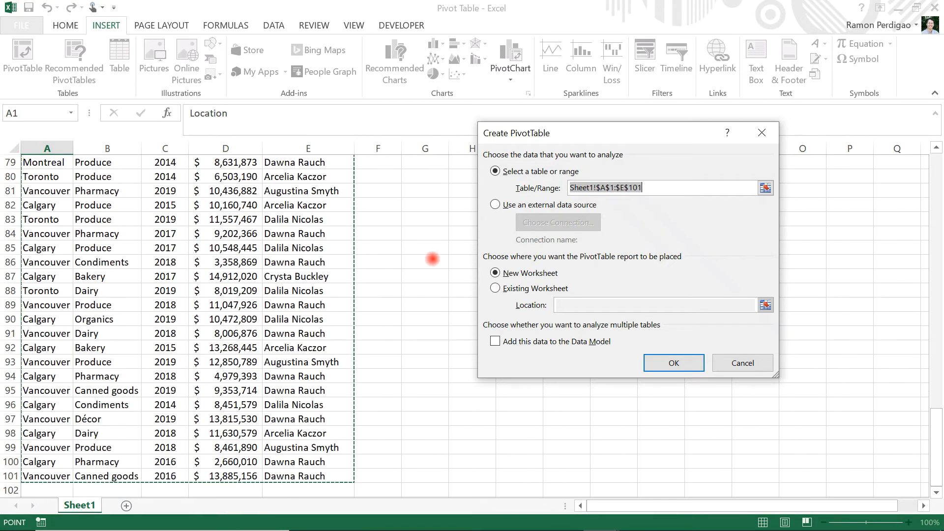
pyautogui.scroll(4, 437, 270)
pyautogui.scroll(13, 438, 273)
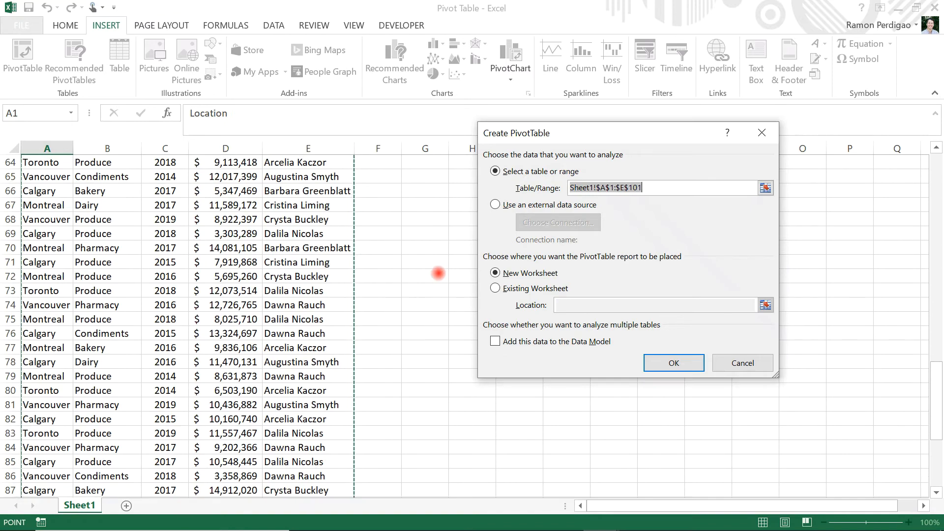
pyautogui.scroll(7, 438, 272)
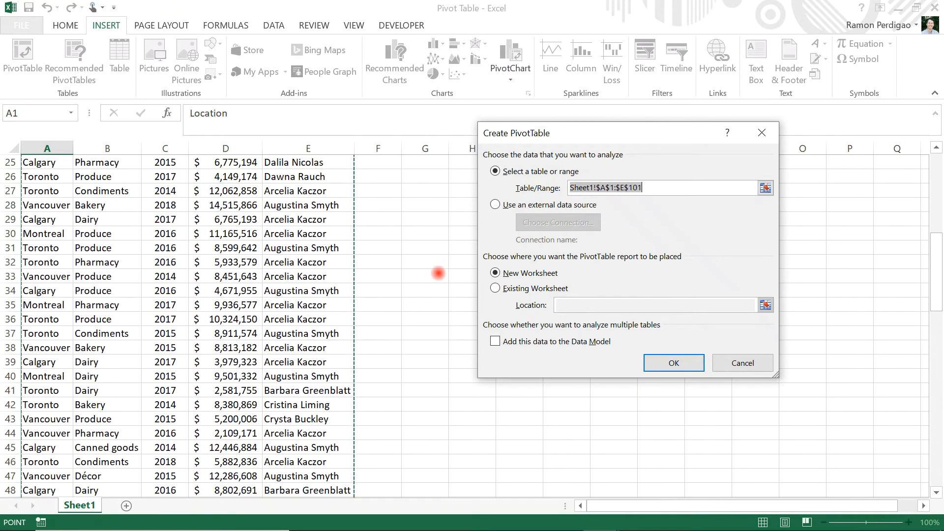
pyautogui.scroll(2, 439, 273)
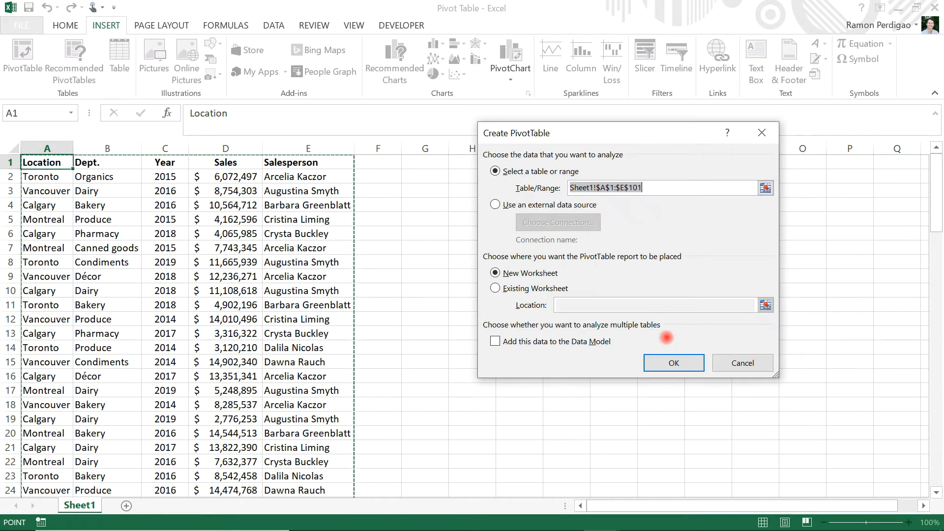
pyautogui.click(663, 362)
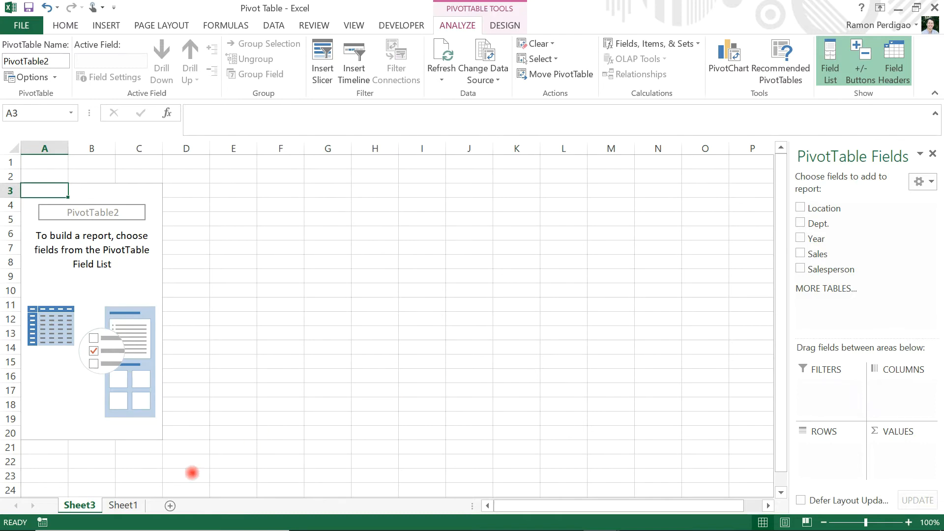
# Step: Review the source data on Sheet1 and return to the empty PivotTable on Sheet3
pyautogui.click(129, 506)
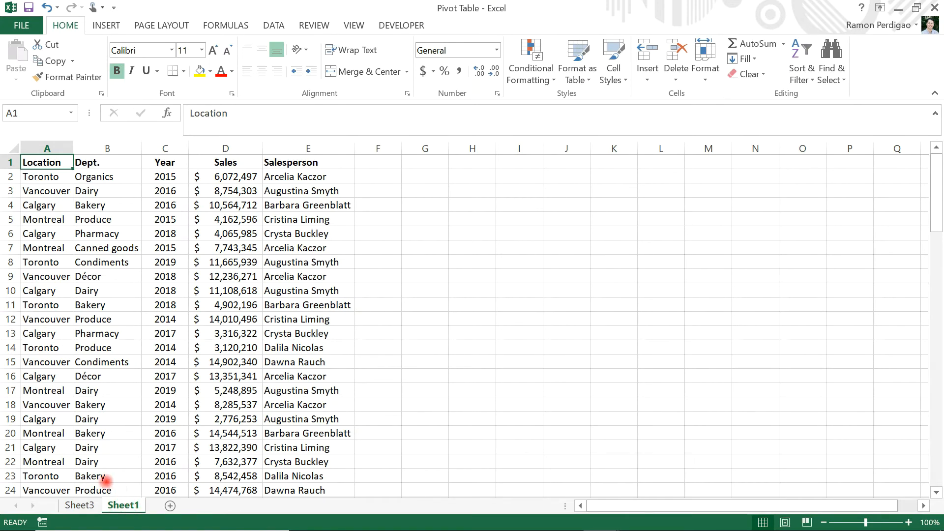
pyautogui.click(79, 505)
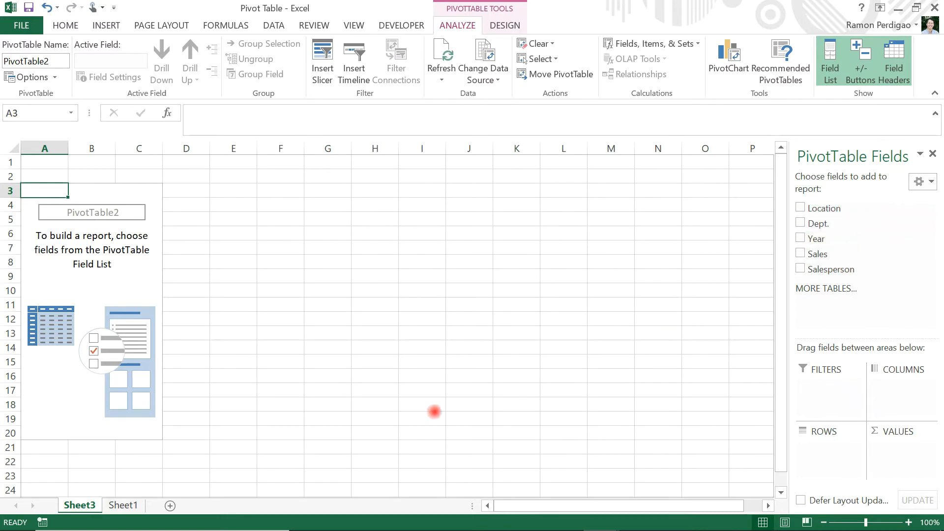
pyautogui.click(123, 504)
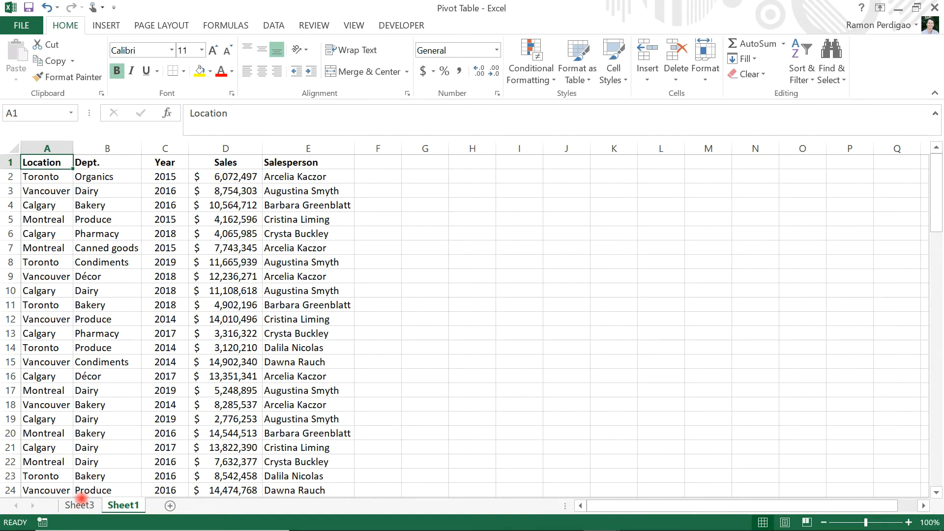
pyautogui.click(79, 505)
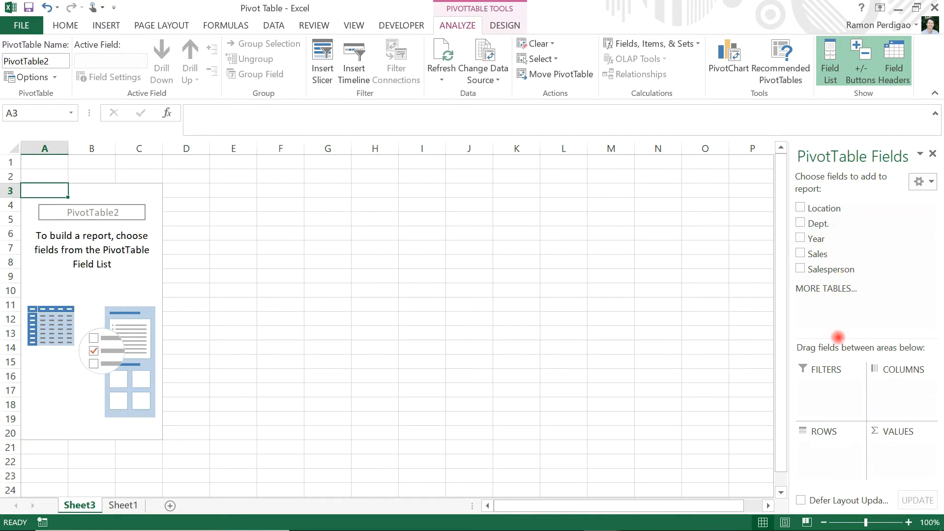
# Step: Lay out the PivotTable with Dept. as the row field and the sum of Sales as the values
pyautogui.moveTo(843, 363); pyautogui.dragTo(829, 450)
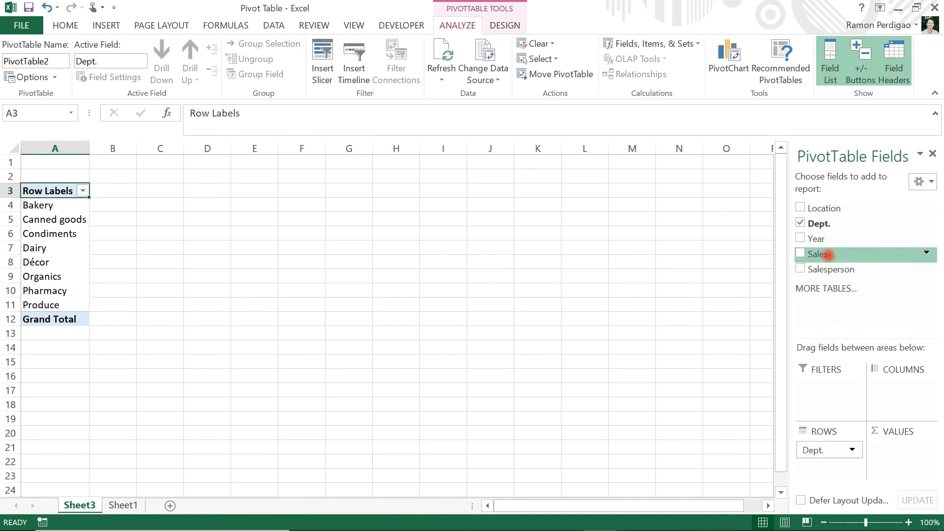
pyautogui.moveTo(831, 253); pyautogui.dragTo(894, 455)
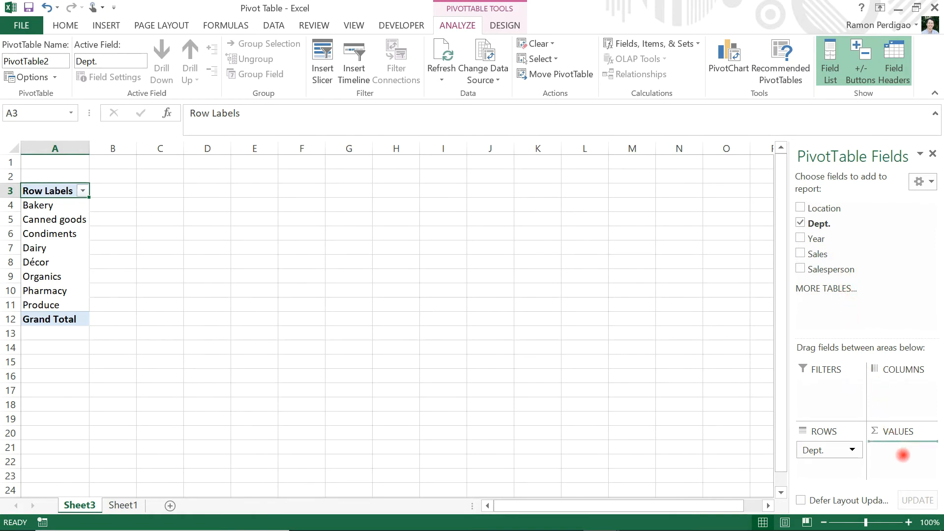
pyautogui.moveTo(902, 455); pyautogui.dragTo(902, 454)
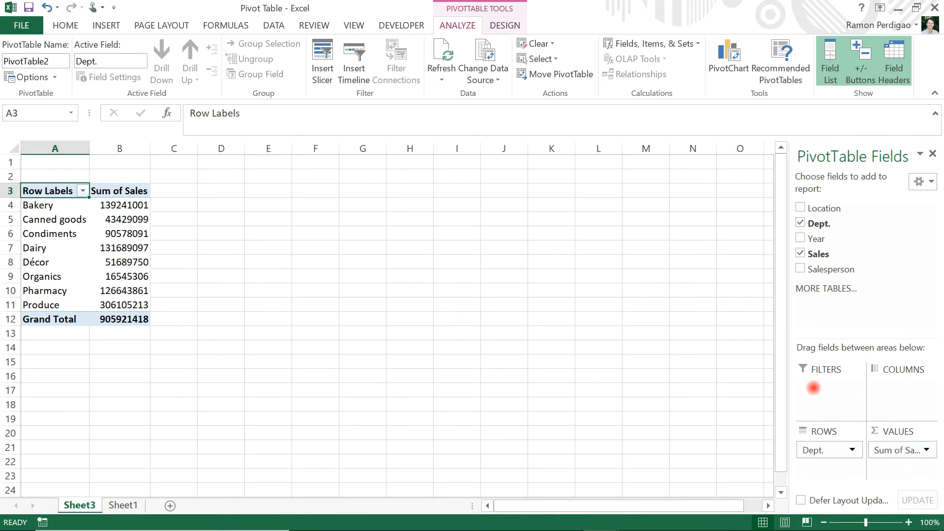
# Step: Format the sales values in B4:B12, including the grand total, as Accounting with a dollar sign and no decimal places
pyautogui.moveTo(135, 205); pyautogui.dragTo(135, 320)
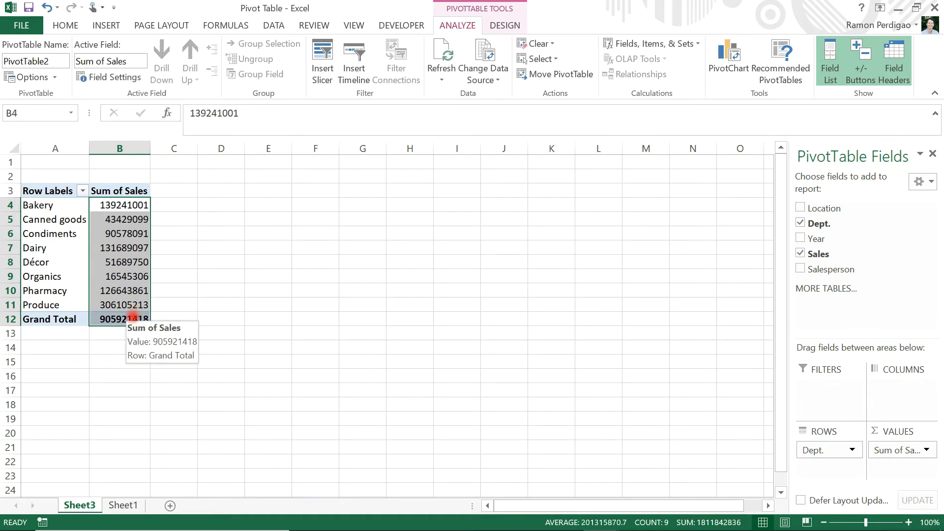
pyautogui.click(66, 26)
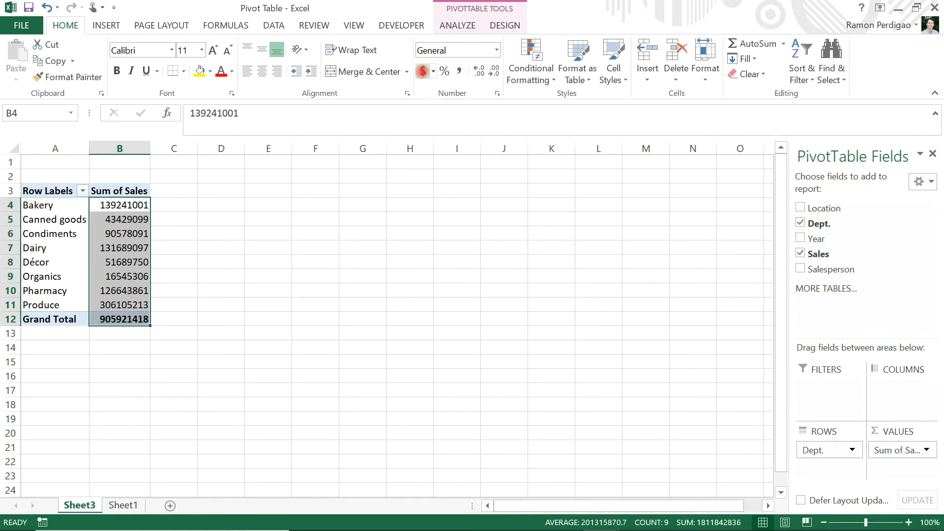
pyautogui.click(423, 71)
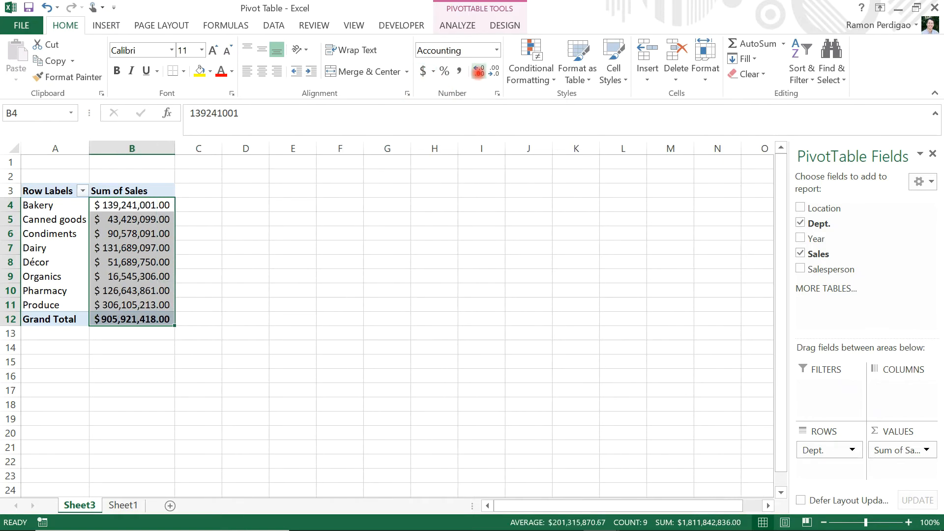
pyautogui.click(478, 71)
pyautogui.click(478, 72)
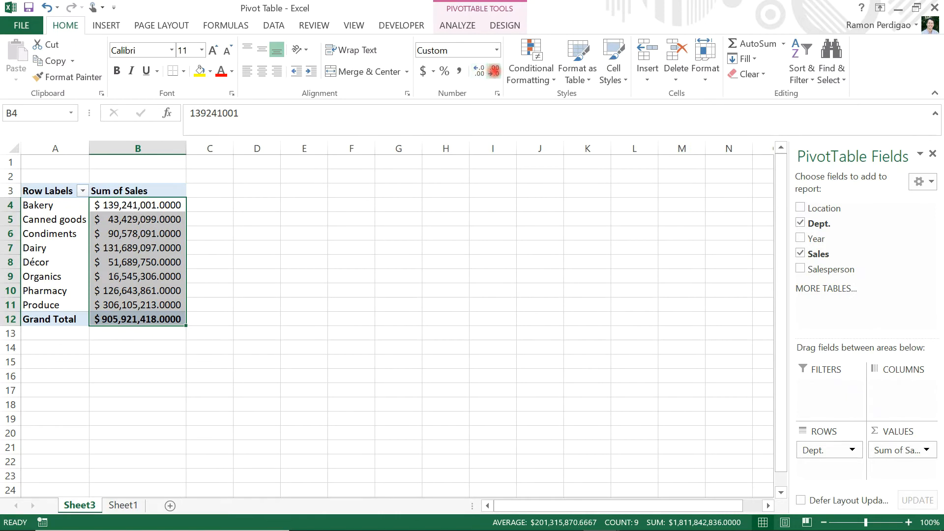
pyautogui.click(493, 71)
pyautogui.click(493, 72)
pyautogui.click(493, 71)
pyautogui.click(493, 71)
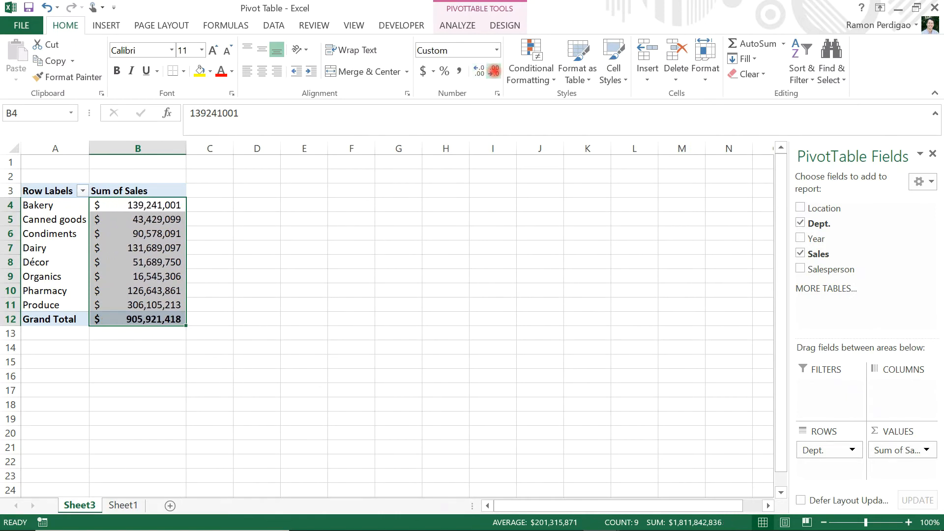
pyautogui.click(254, 320)
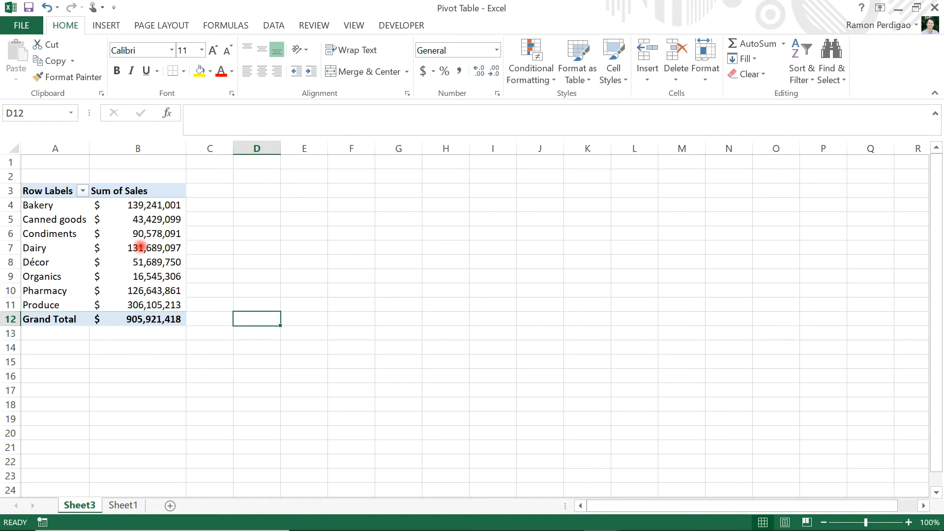
# Step: Check the calculation types in the value field settings of Sum of Sales and keep Sum
pyautogui.click(141, 248)
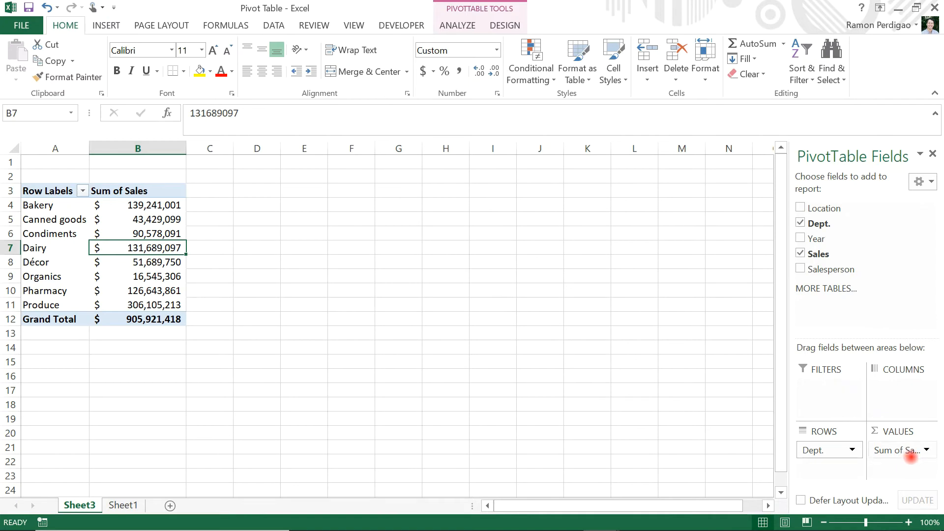
pyautogui.click(925, 449)
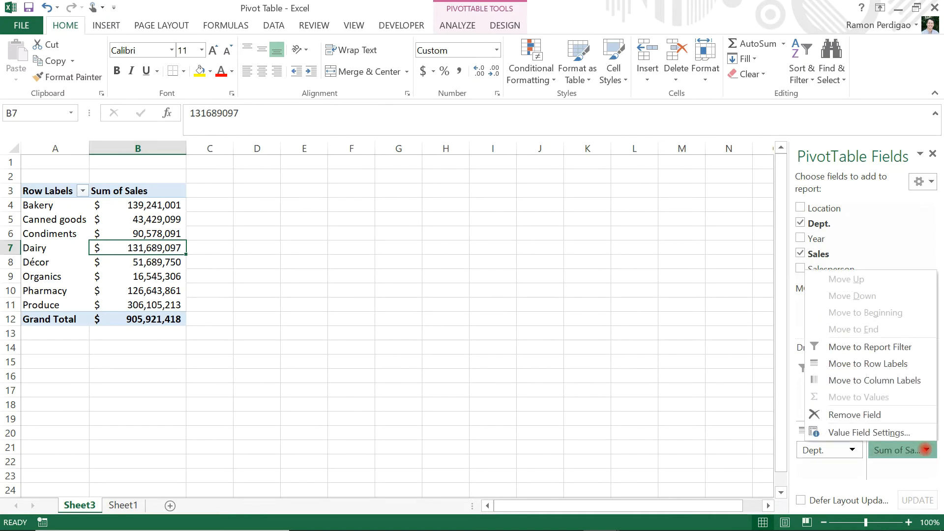
pyautogui.click(880, 432)
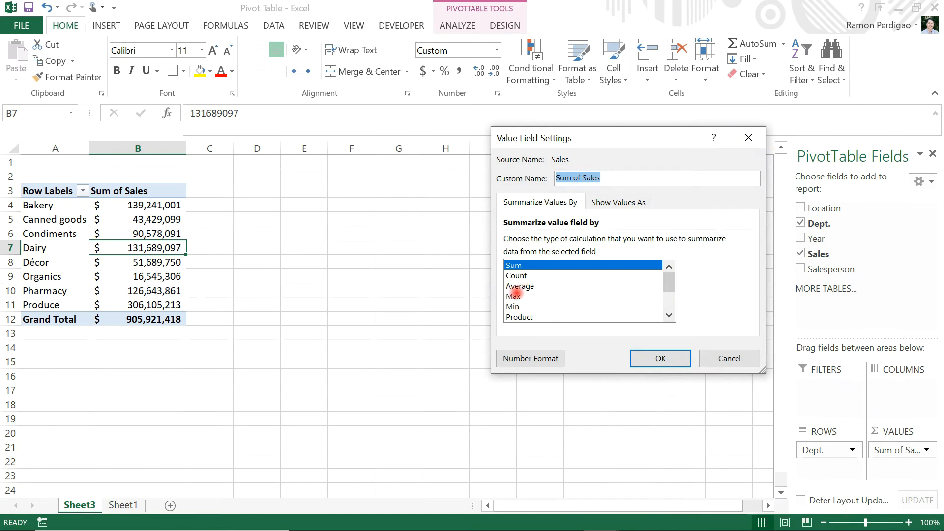
pyautogui.click(660, 358)
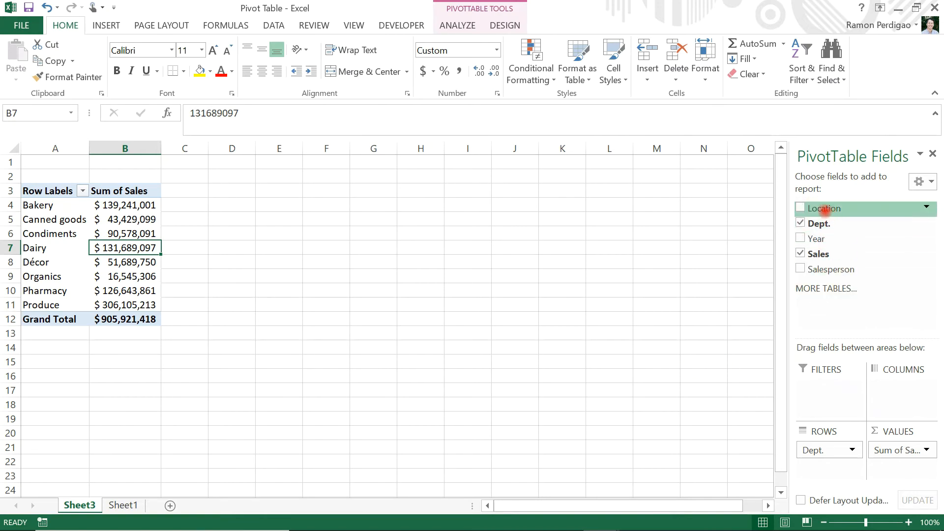
# Step: Add the Location field to the PivotTable as a report filter
pyautogui.moveTo(820, 208); pyautogui.dragTo(826, 389)
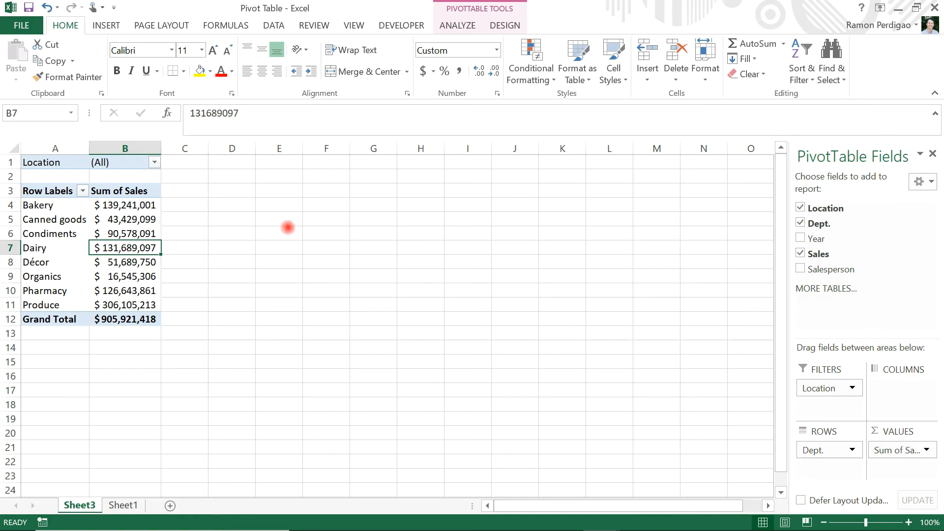
pyautogui.keyDown('ctrl'); pyautogui.scroll(3, 287, 227); pyautogui.keyUp('ctrl')
pyautogui.scroll(1, 303, 216)
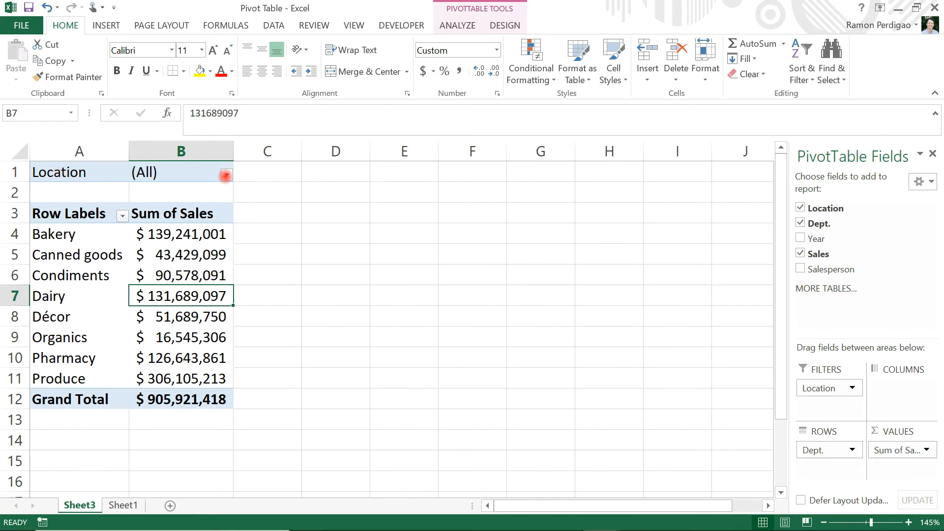
# Step: Filter the PivotTable by Location to show only Toronto
pyautogui.click(226, 174)
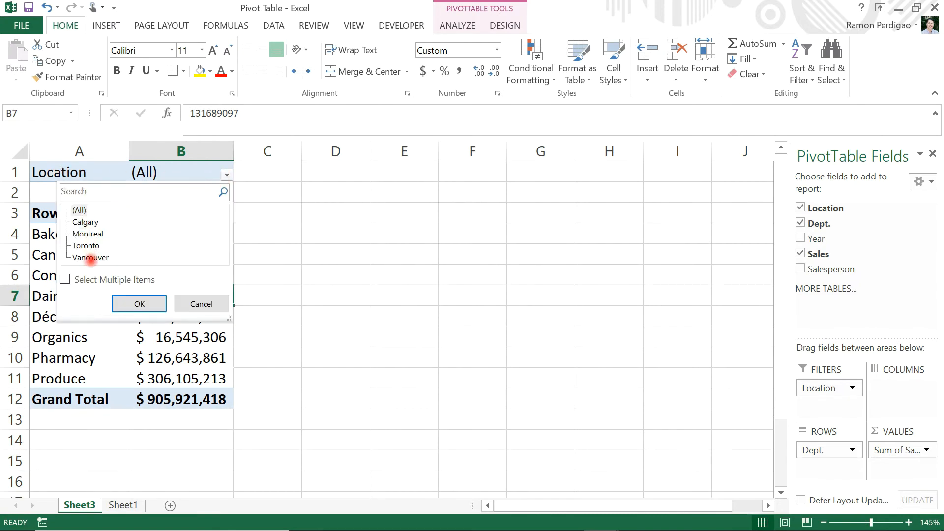
pyautogui.click(86, 245)
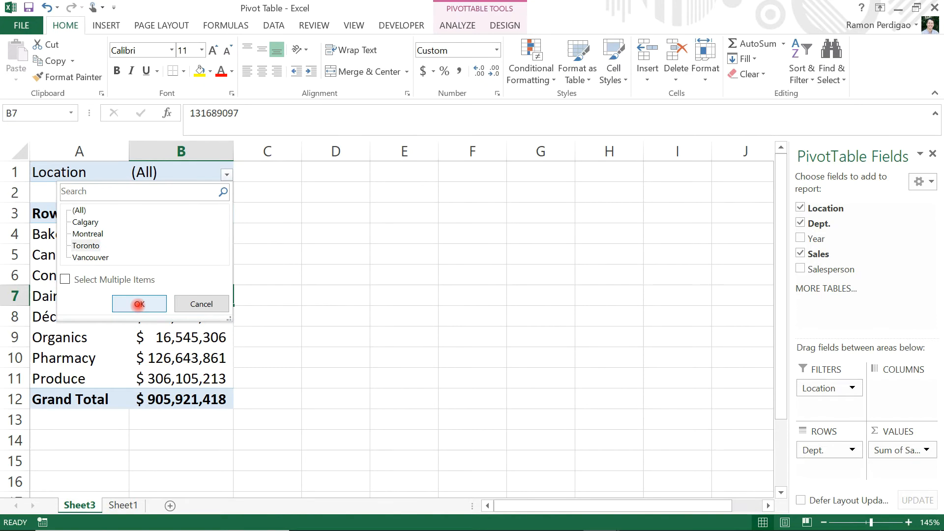
pyautogui.click(140, 303)
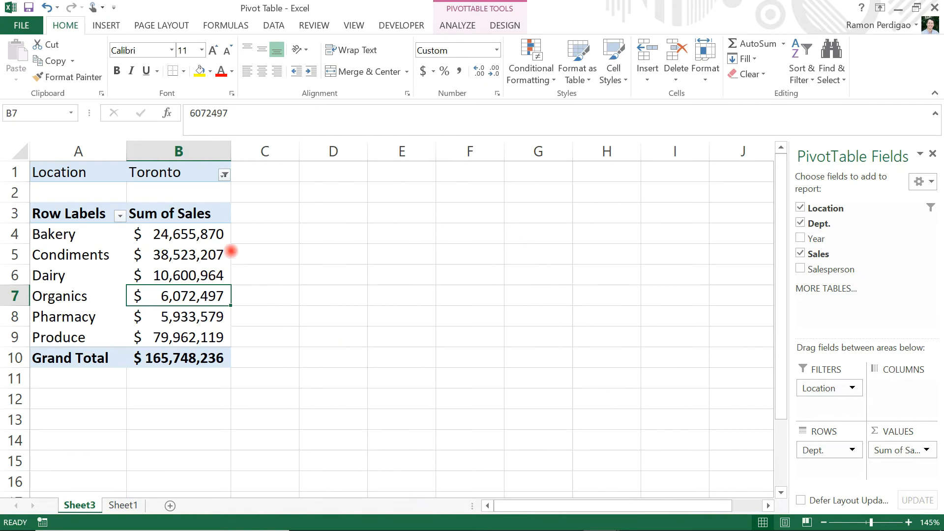
# Step: Allow multiple items in the Location filter and show only Montreal and Vancouver
pyautogui.click(224, 175)
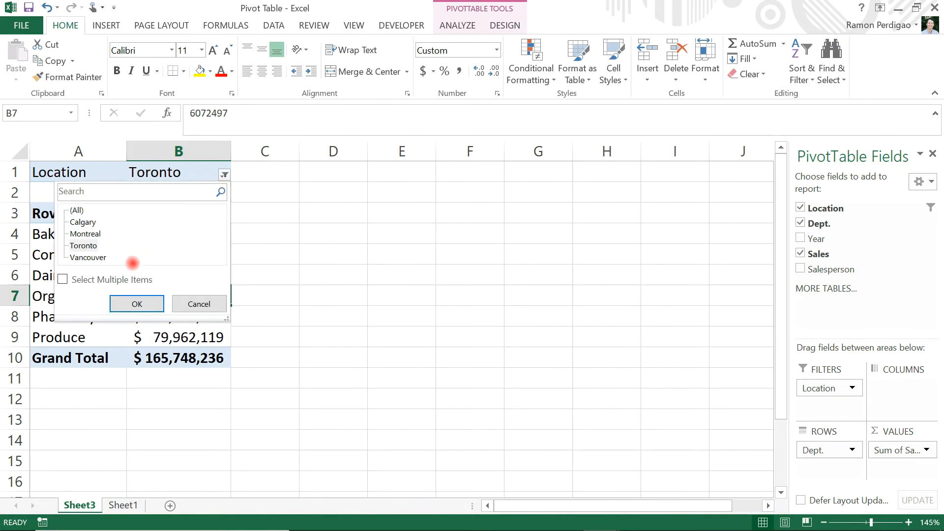
pyautogui.click(63, 279)
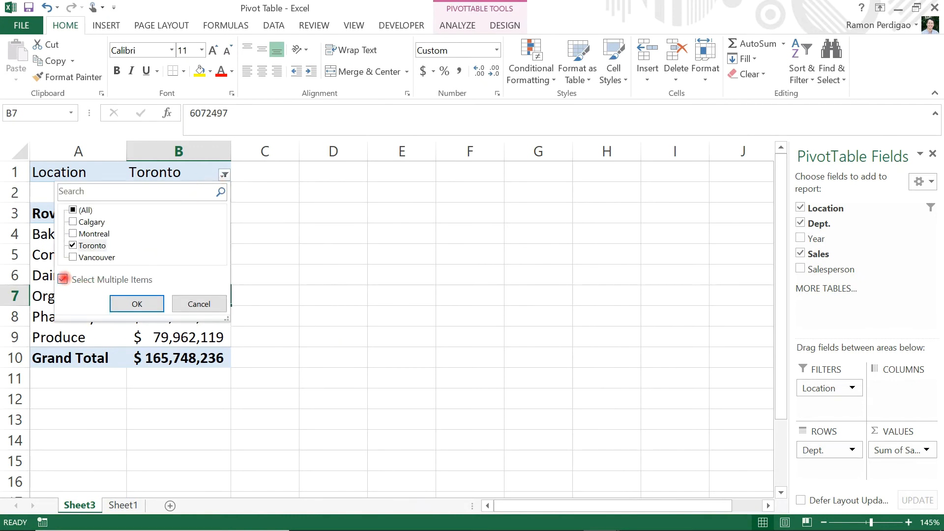
pyautogui.click(73, 233)
pyautogui.click(73, 244)
pyautogui.click(73, 257)
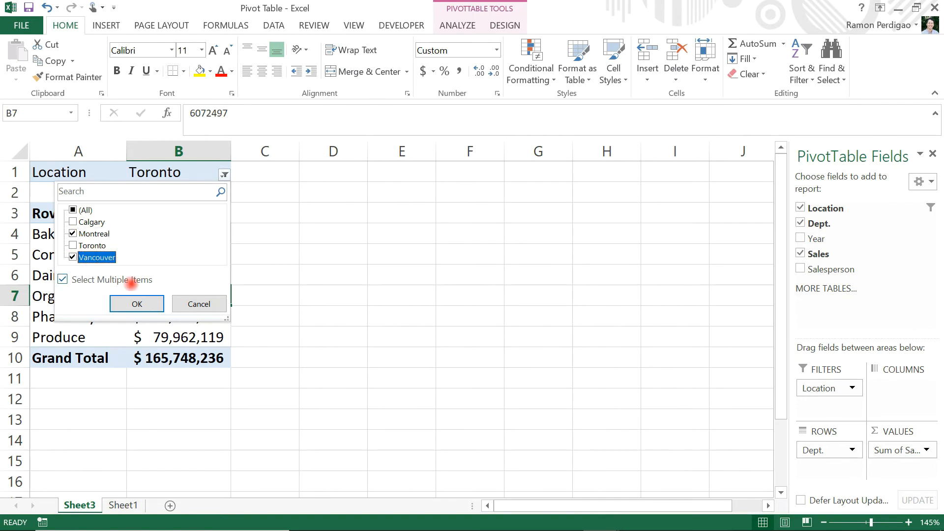
pyautogui.click(136, 302)
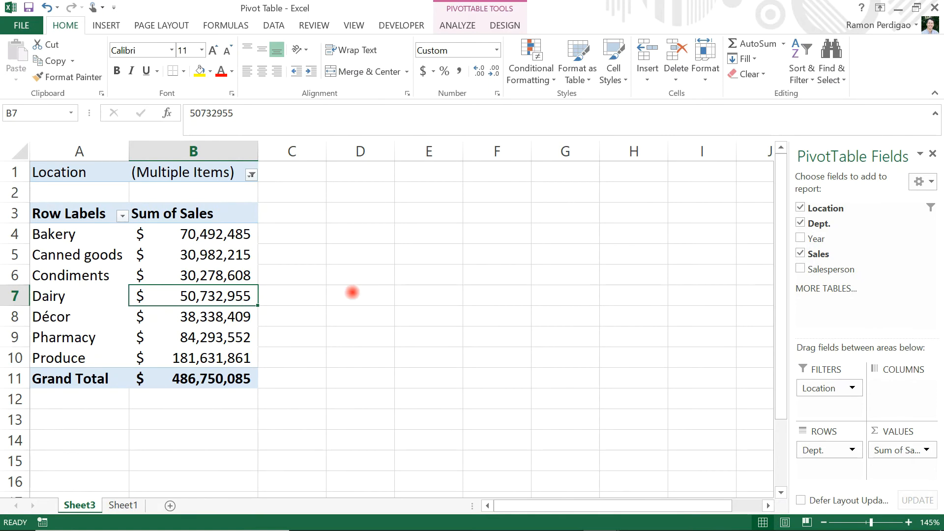
# Step: Hide the field list by selecting a cell outside the PivotTable, and bring it back by selecting the department labels
pyautogui.click(367, 293)
pyautogui.click(235, 263)
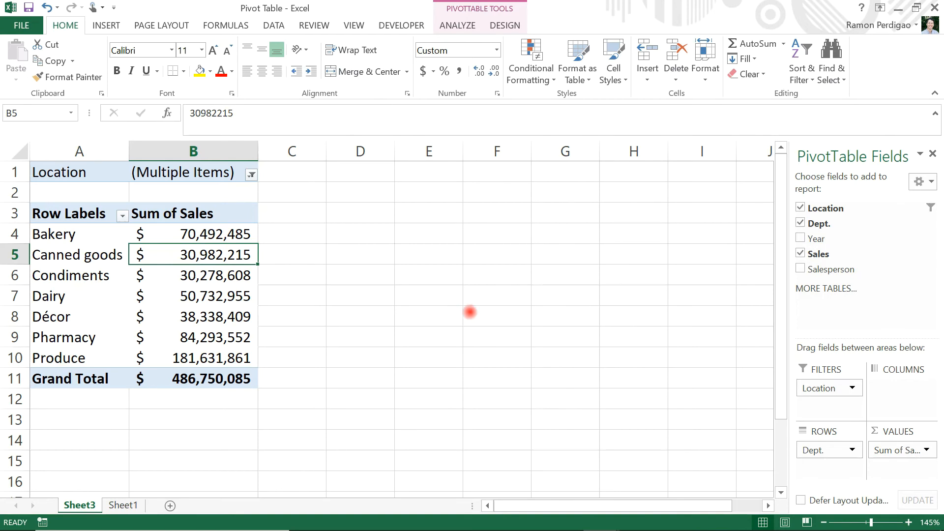
pyautogui.click(377, 175)
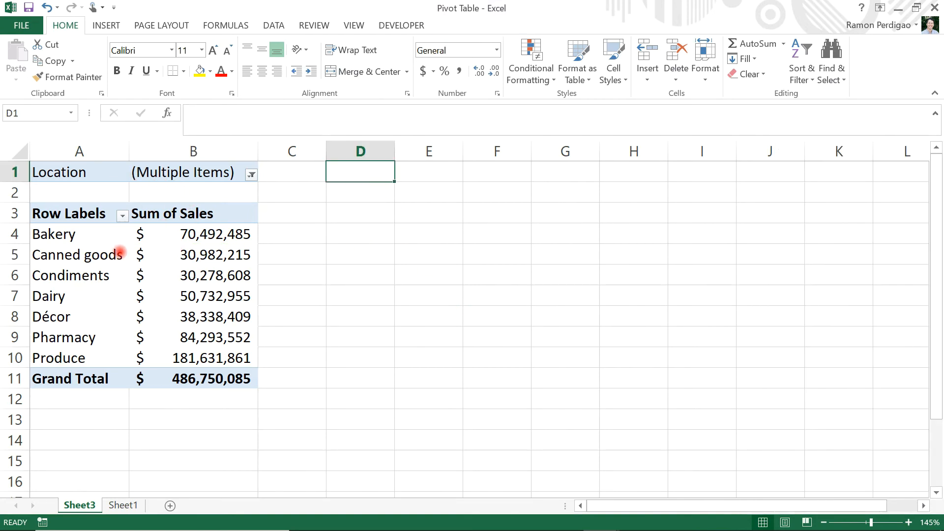
pyautogui.click(113, 250)
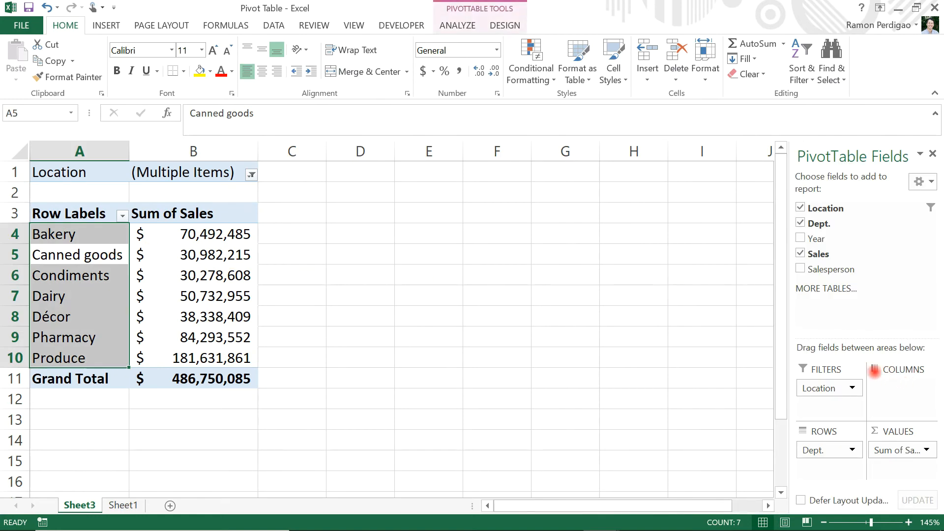
# Step: Reset the Location filter to include all locations
pyautogui.scroll(-1, 473, 336)
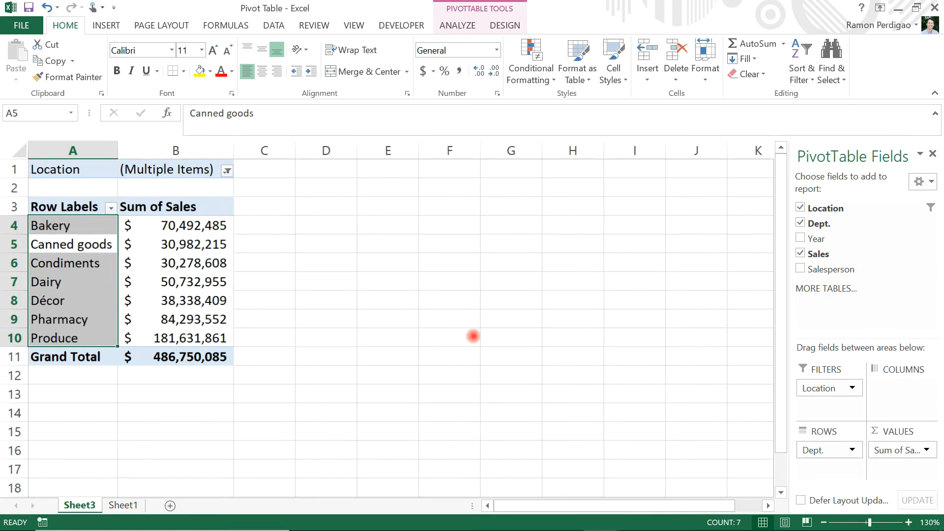
pyautogui.scroll(-1, 479, 337)
pyautogui.click(202, 166)
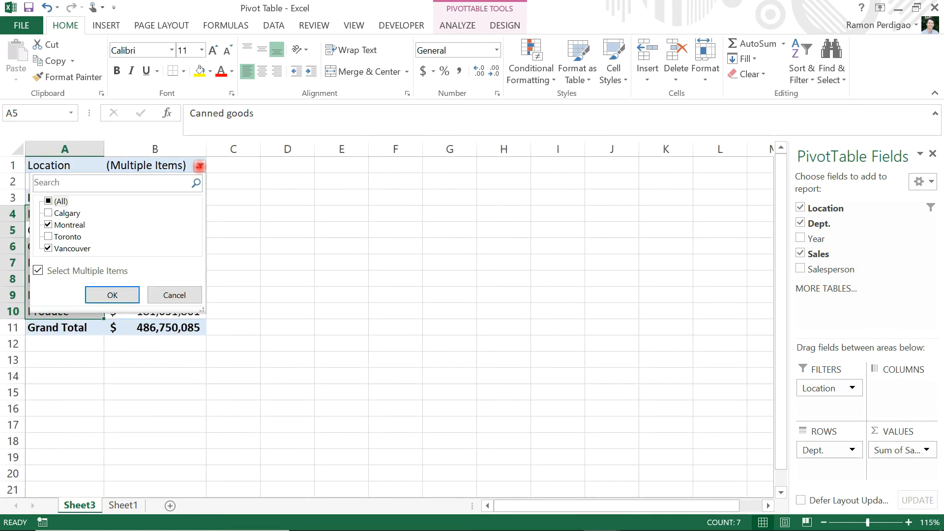
pyautogui.click(48, 201)
pyautogui.click(107, 291)
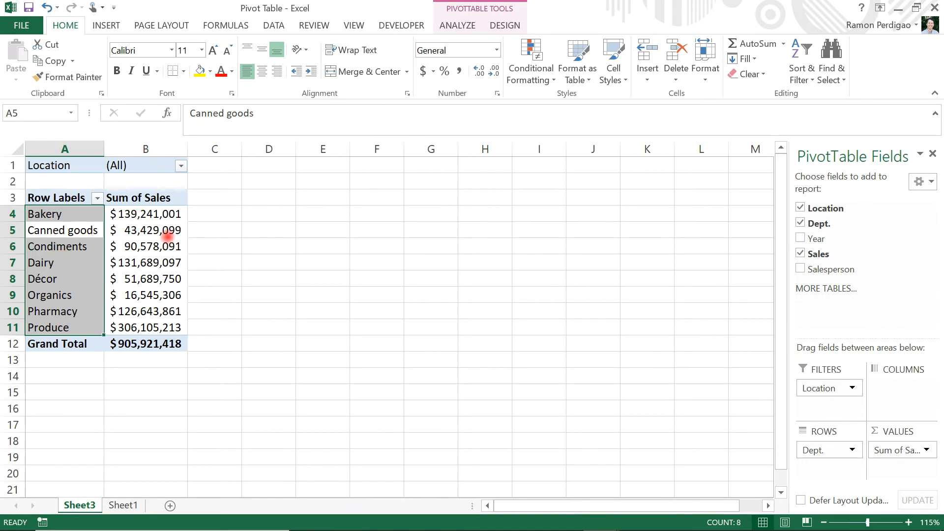
# Step: Lay out the Year field as columns to review sales by department and year, and remove it from the PivotTable again
pyautogui.moveTo(822, 239); pyautogui.dragTo(896, 387)
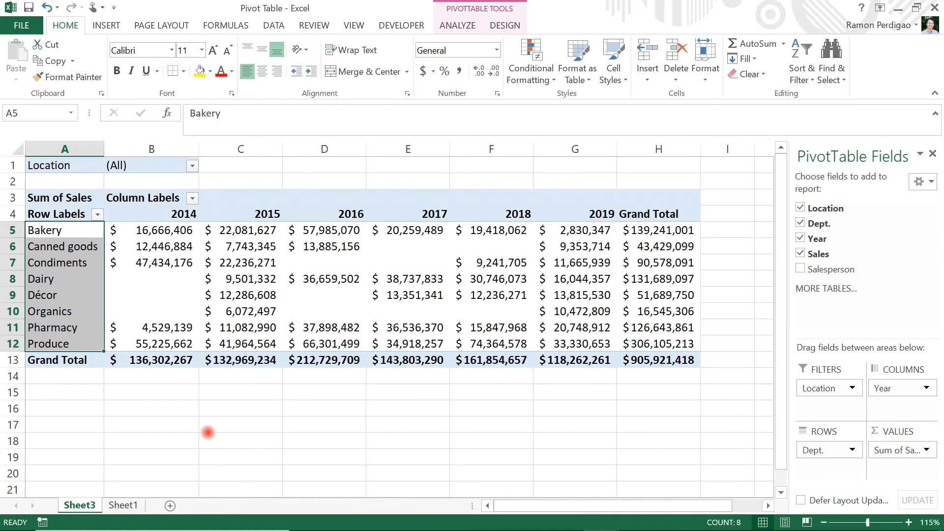
pyautogui.click(58, 388)
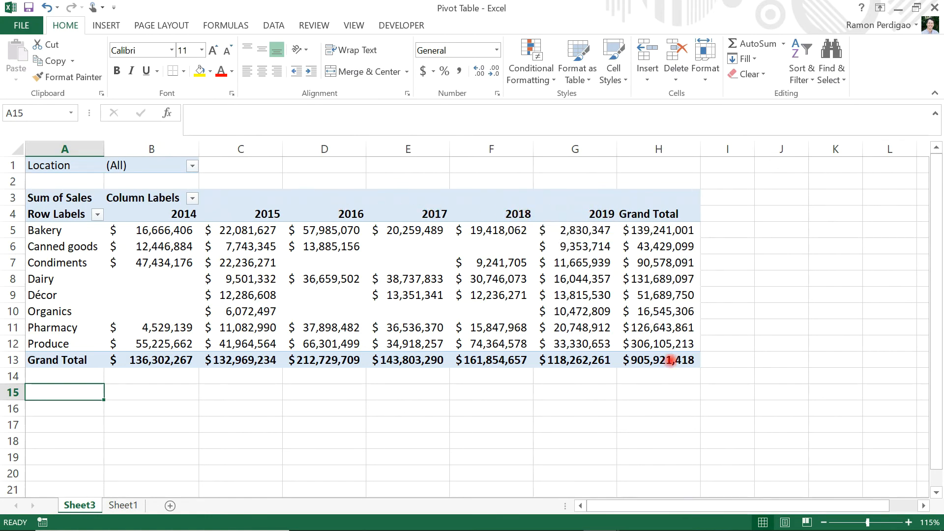
pyautogui.click(672, 359)
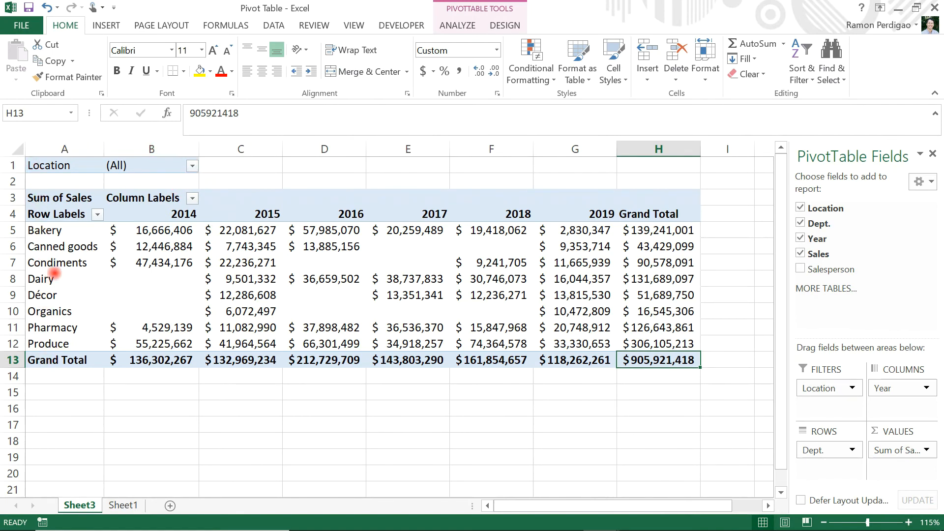
pyautogui.moveTo(437, 278)
pyautogui.moveTo(707, 425); pyautogui.dragTo(704, 426)
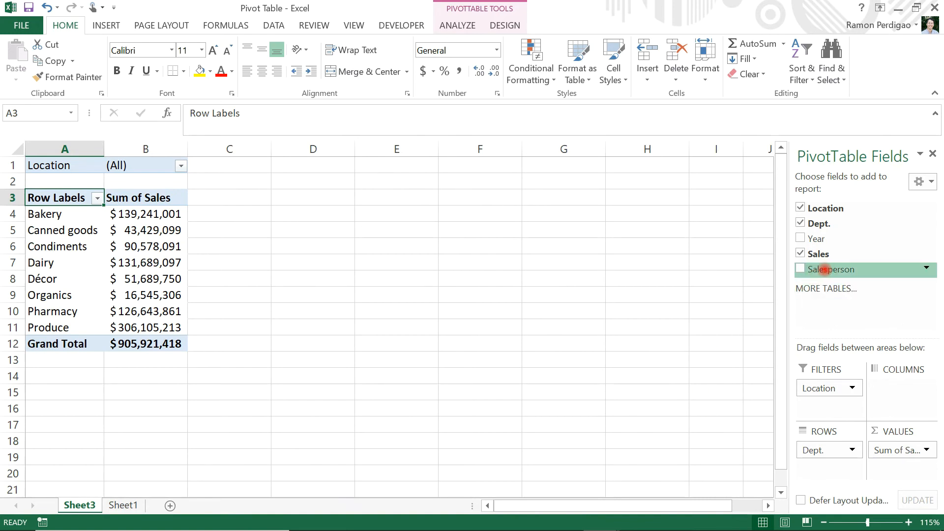
# Step: Add Salesperson as a second report filter and limit the Location filter to Calgary and Montreal
pyautogui.moveTo(825, 269); pyautogui.dragTo(828, 399)
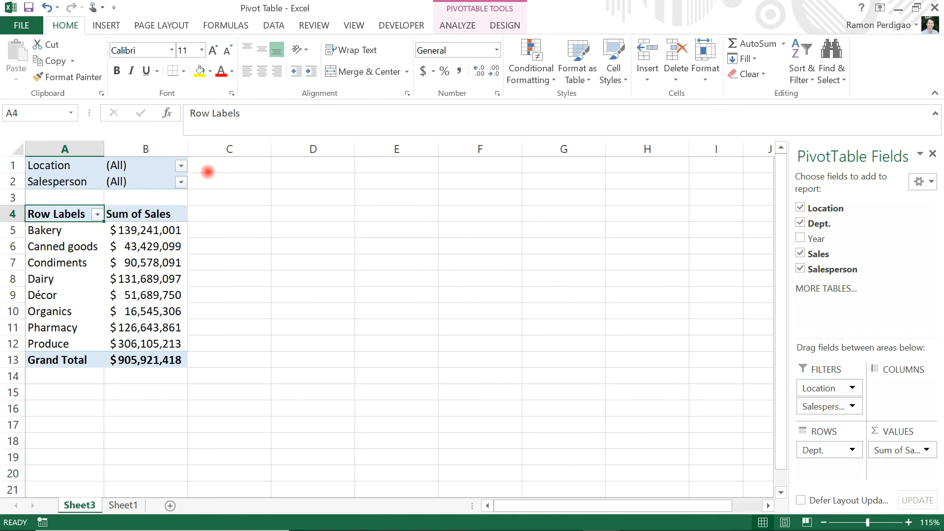
pyautogui.click(180, 166)
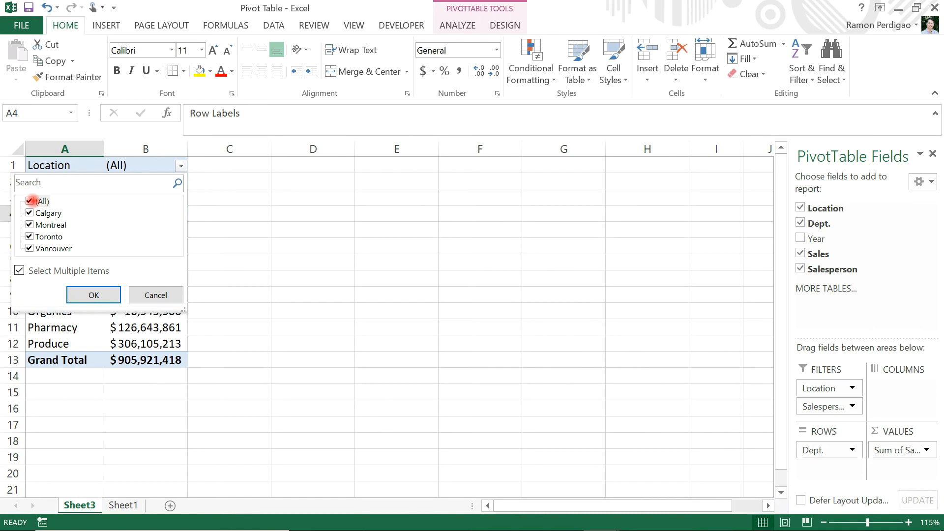
pyautogui.click(29, 201)
pyautogui.click(30, 213)
pyautogui.click(30, 224)
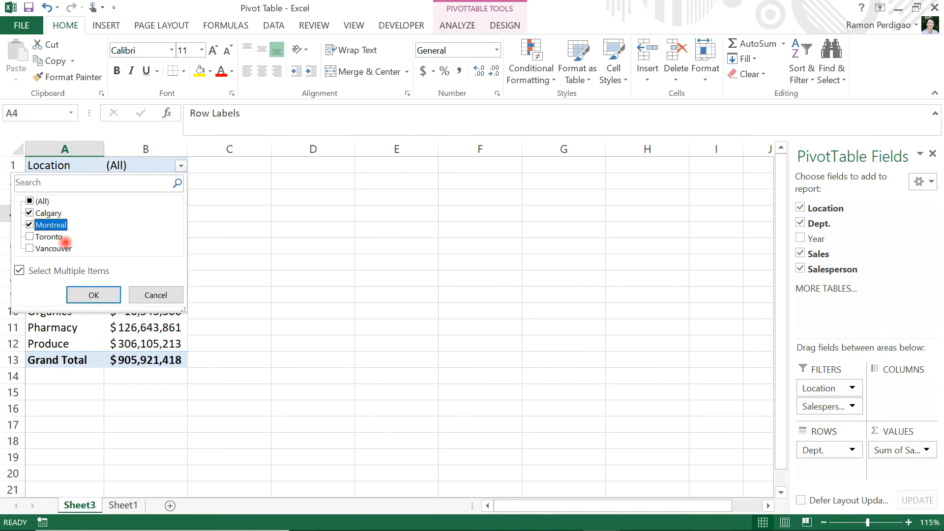
pyautogui.click(81, 294)
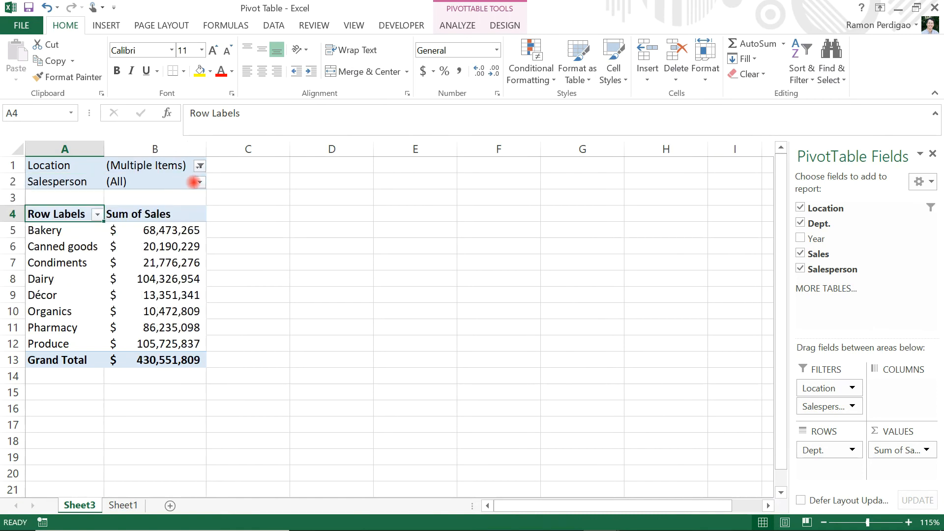
# Step: Filter the PivotTable by Salesperson to show only the third person in the list
pyautogui.click(200, 181)
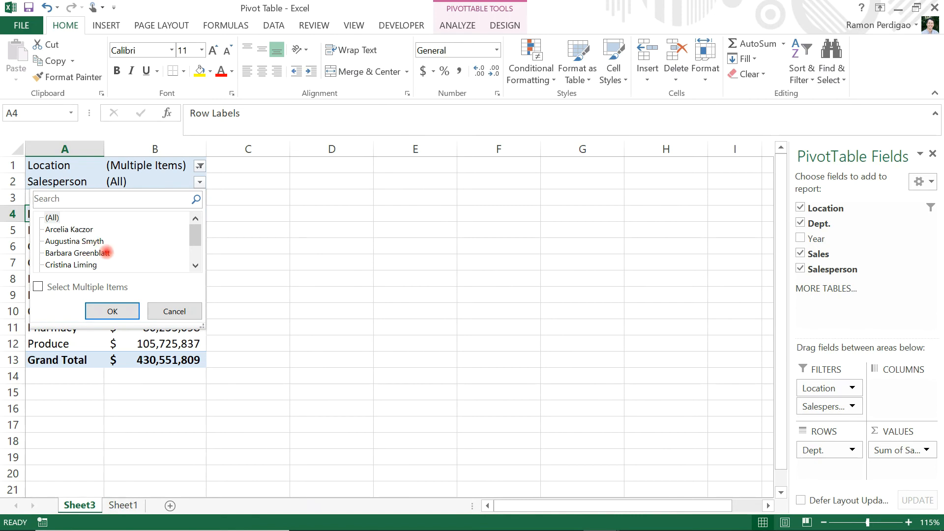
pyautogui.click(101, 252)
pyautogui.click(120, 308)
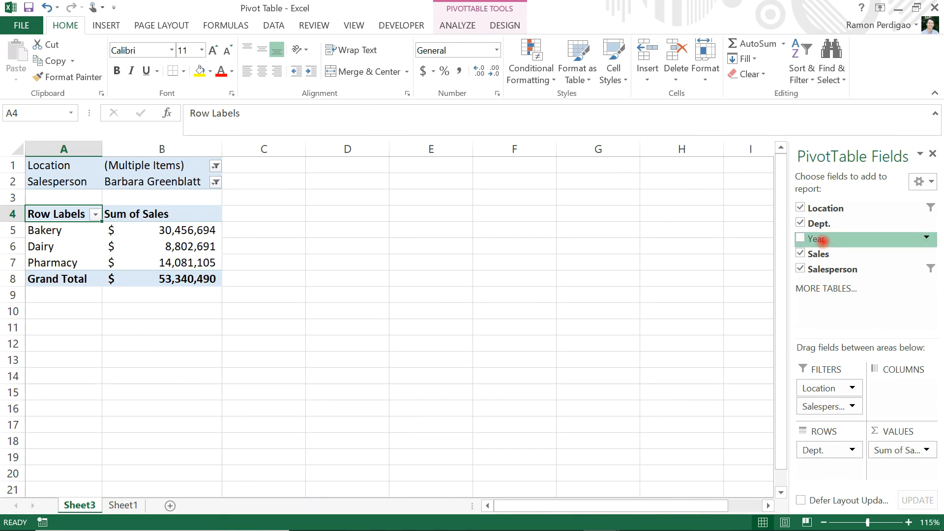
# Step: Add the Year field as a report filter above Location and filter it to 2015
pyautogui.moveTo(821, 240); pyautogui.dragTo(838, 383)
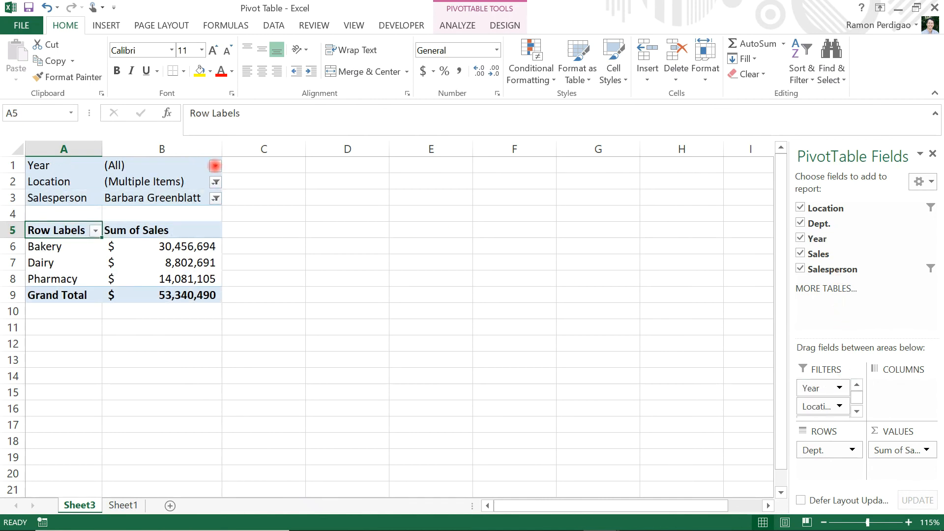
pyautogui.click(215, 166)
pyautogui.click(78, 225)
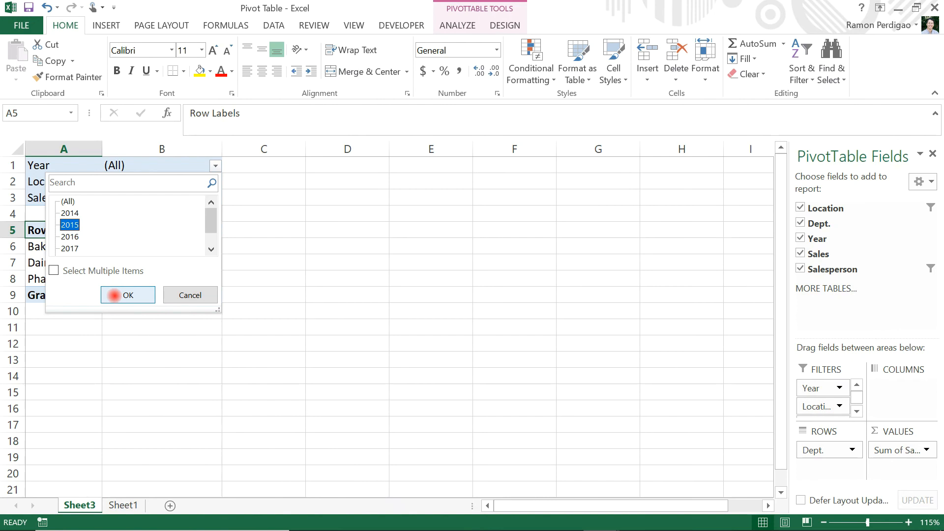
pyautogui.click(116, 295)
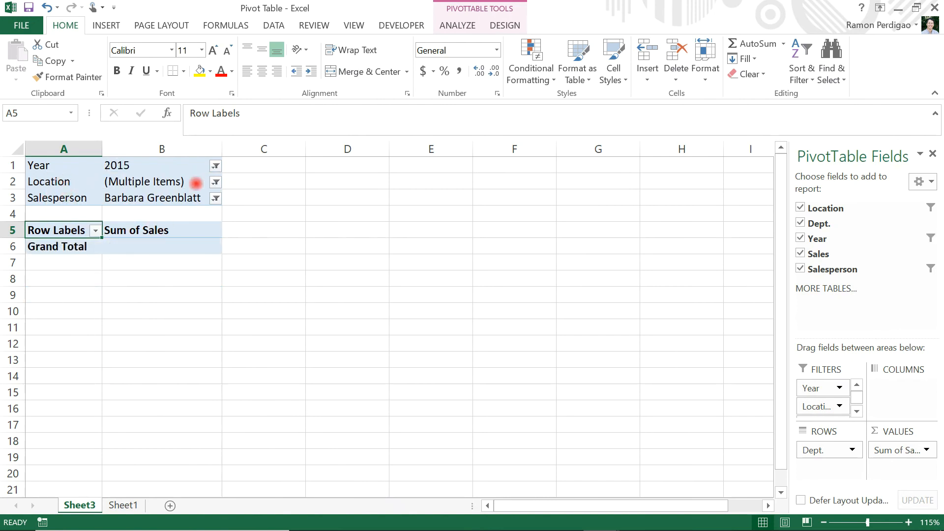
# Step: Change the Year report filter to 2017
pyautogui.click(215, 166)
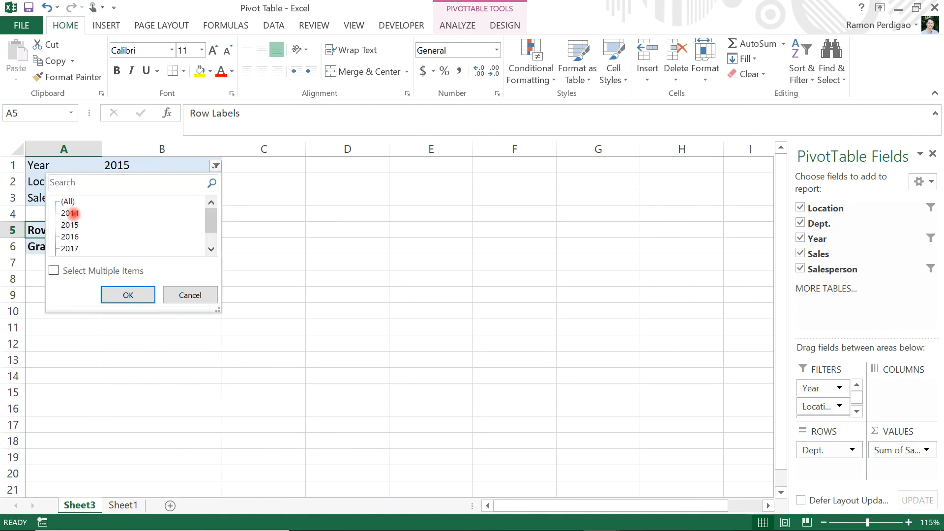
pyautogui.click(70, 249)
pyautogui.click(128, 294)
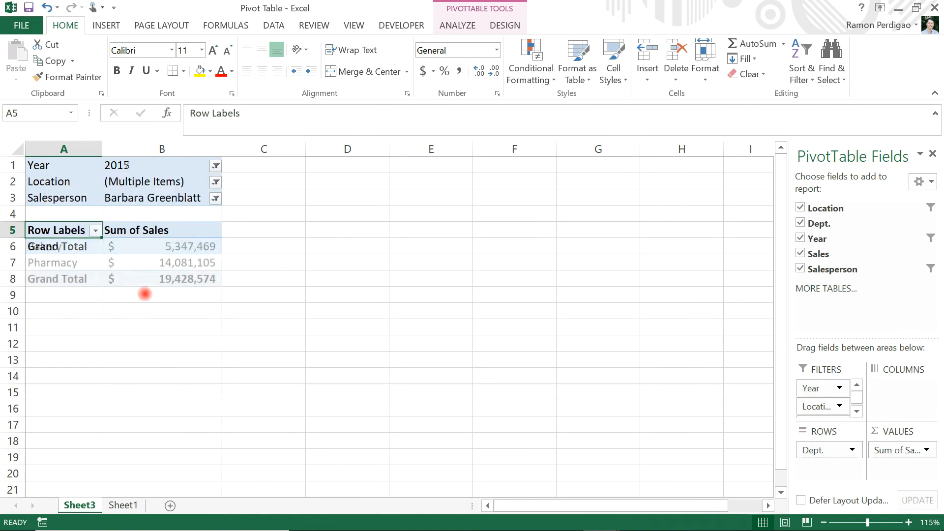